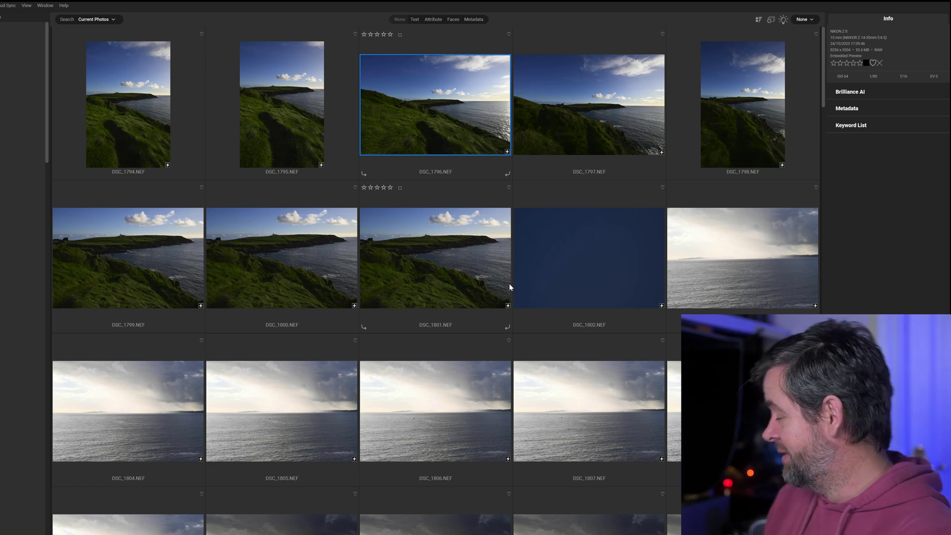
Return to browsing the 2023-10-24 folder and select all of its photos.
{"action": "left_click", "coordinate": [679, 294]}
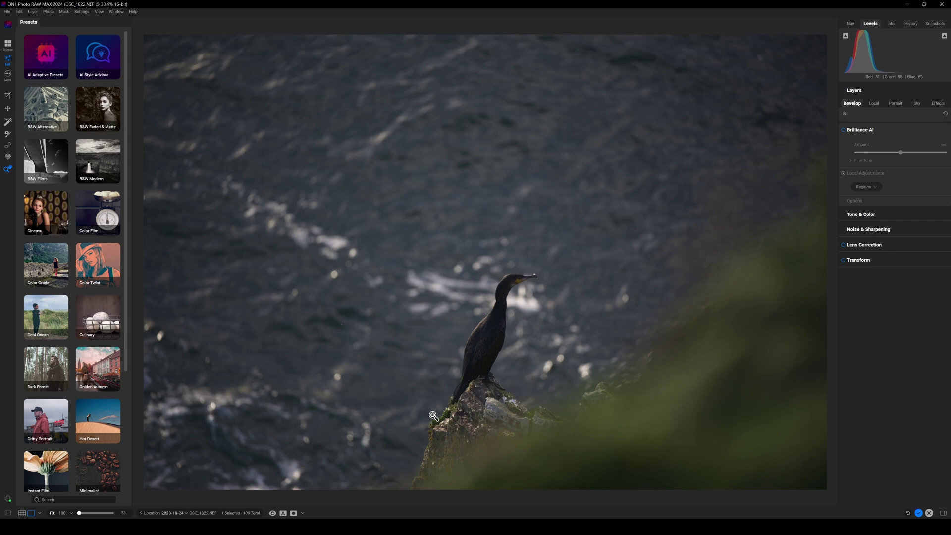
{"action": "left_click", "coordinate": [8, 43]}
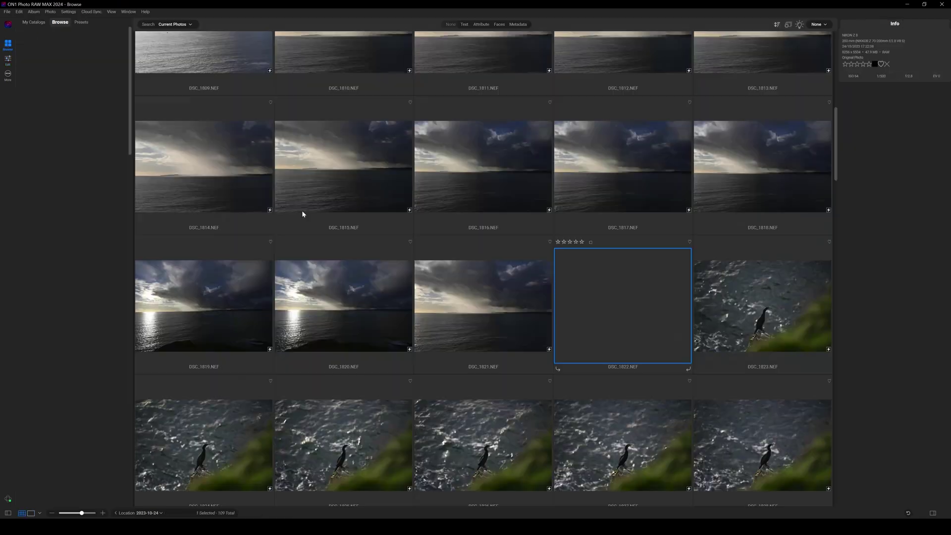
{"action": "scroll", "coordinate": [551, 308], "scroll_direction": "down", "scroll_amount": 5}
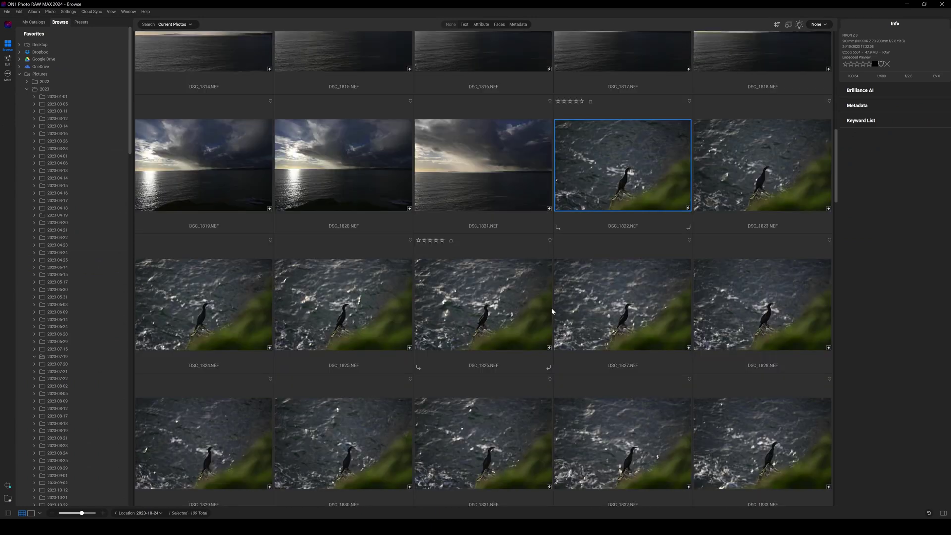
{"action": "scroll", "coordinate": [554, 306], "scroll_direction": "down", "scroll_amount": 1}
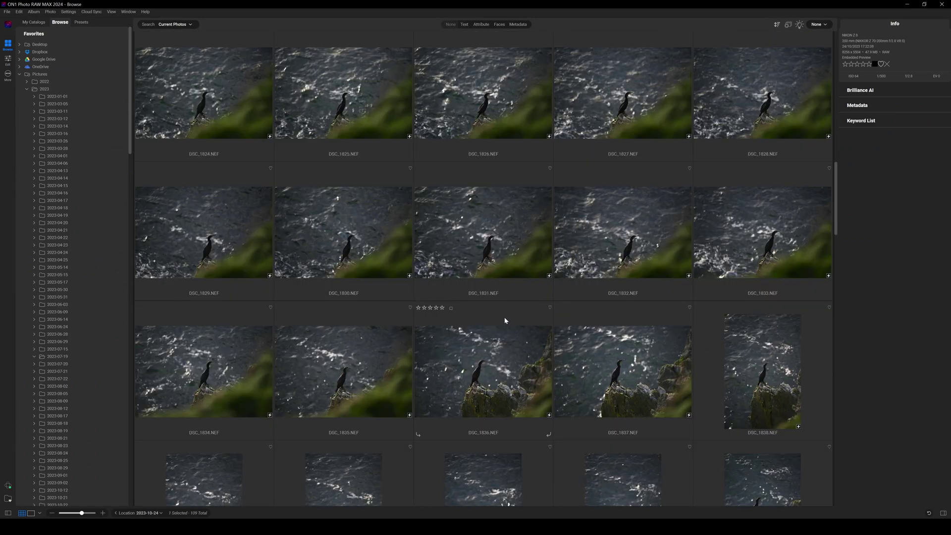
{"action": "scroll", "coordinate": [506, 321], "scroll_direction": "down", "scroll_amount": 1}
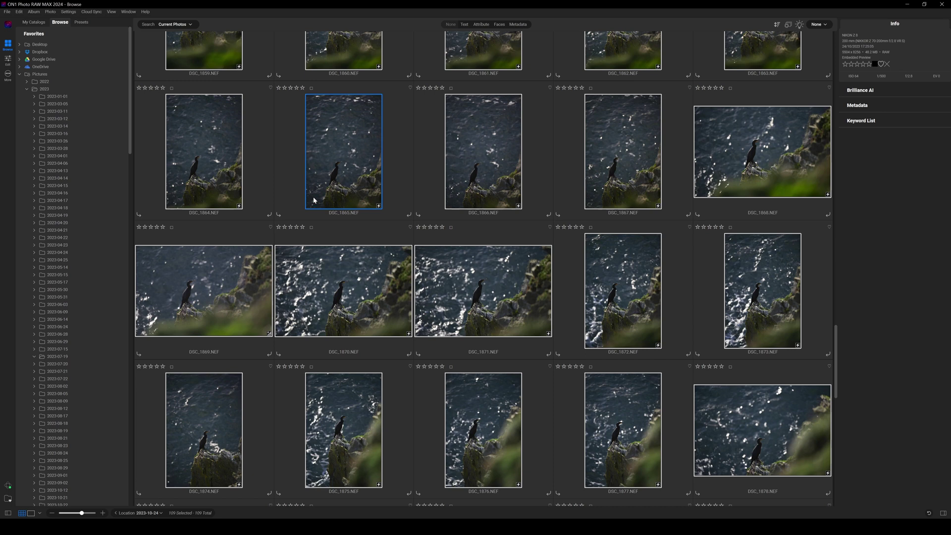
Set Brilliance AI Tone & Color to On for all the selected photos.
{"action": "left_click", "coordinate": [863, 92]}
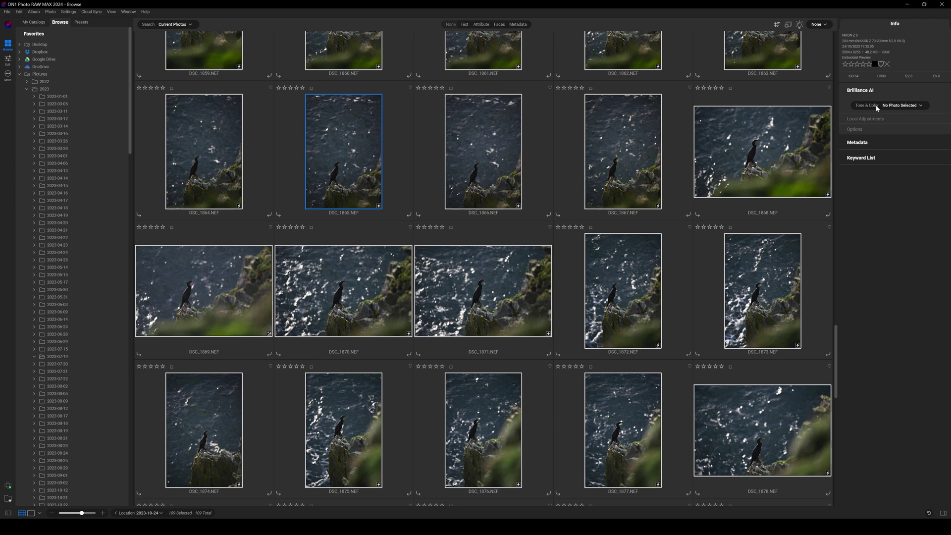
{"action": "left_click", "coordinate": [921, 107]}
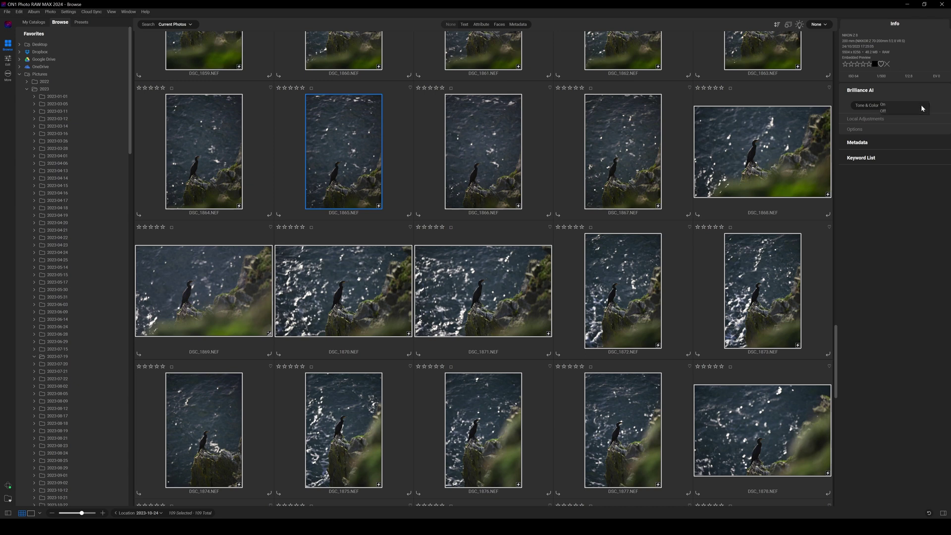
{"action": "left_click", "coordinate": [893, 104]}
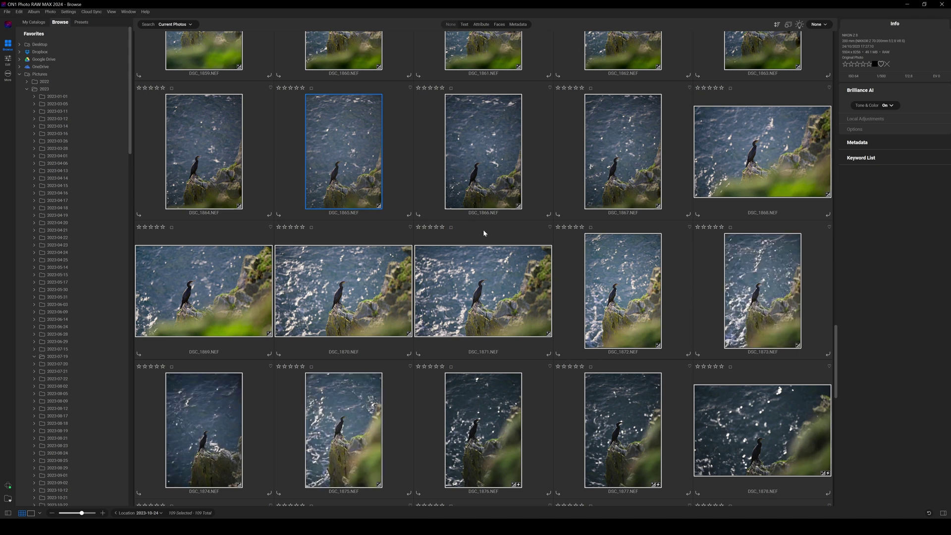
Look through the seabird and coastal thumbnails to examine how Brilliance AI adjusted their tone and color.
{"action": "scroll", "coordinate": [482, 232], "scroll_direction": "down", "scroll_amount": 3}
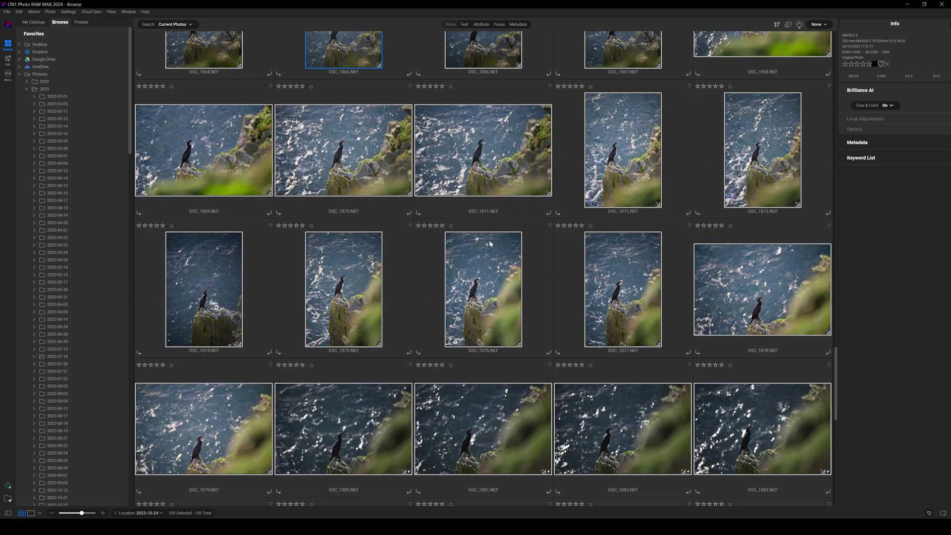
{"action": "scroll", "coordinate": [492, 245], "scroll_direction": "down", "scroll_amount": 3}
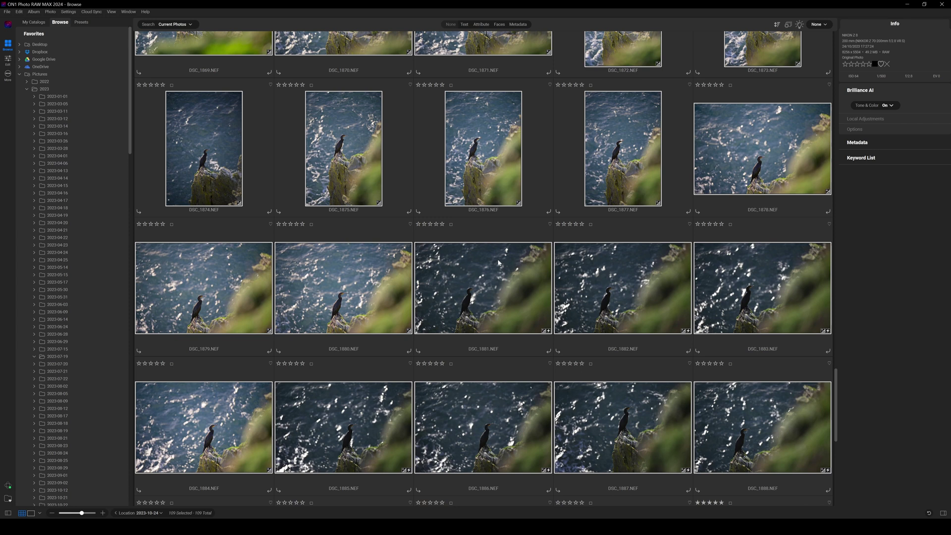
{"action": "scroll", "coordinate": [530, 262], "scroll_direction": "down", "scroll_amount": 2}
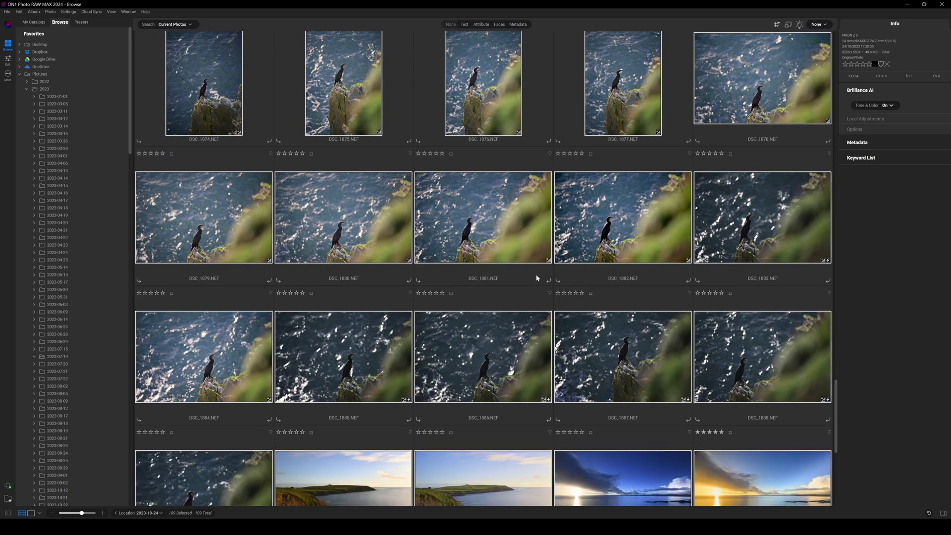
{"action": "scroll", "coordinate": [536, 278], "scroll_direction": "down", "scroll_amount": 4}
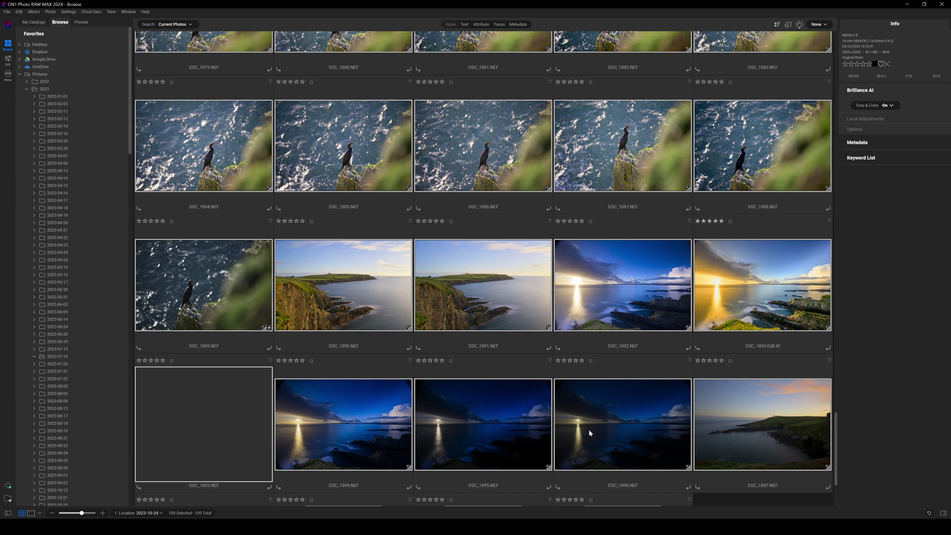
{"action": "scroll", "coordinate": [517, 395], "scroll_direction": "up", "scroll_amount": 1}
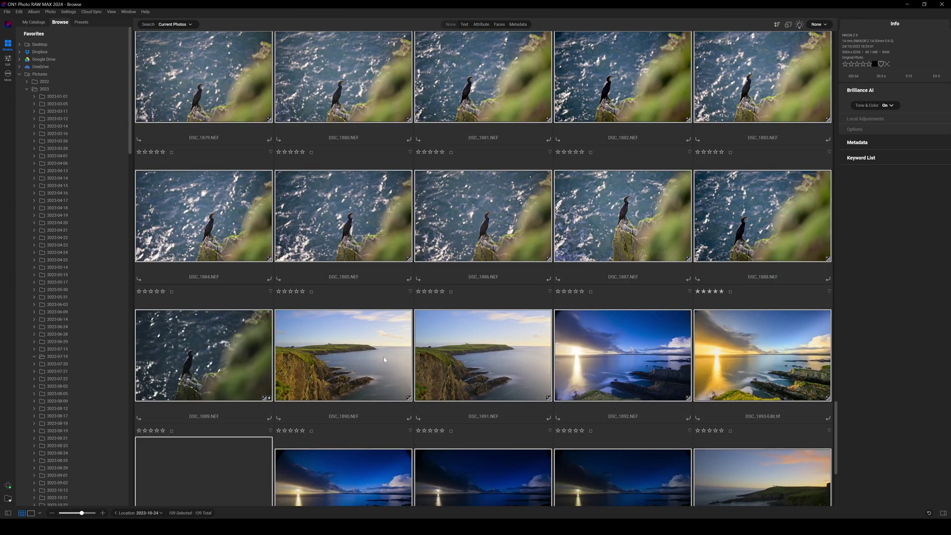
{"action": "scroll", "coordinate": [385, 359], "scroll_direction": "up", "scroll_amount": 1}
{"action": "scroll", "coordinate": [382, 335], "scroll_direction": "up", "scroll_amount": 1}
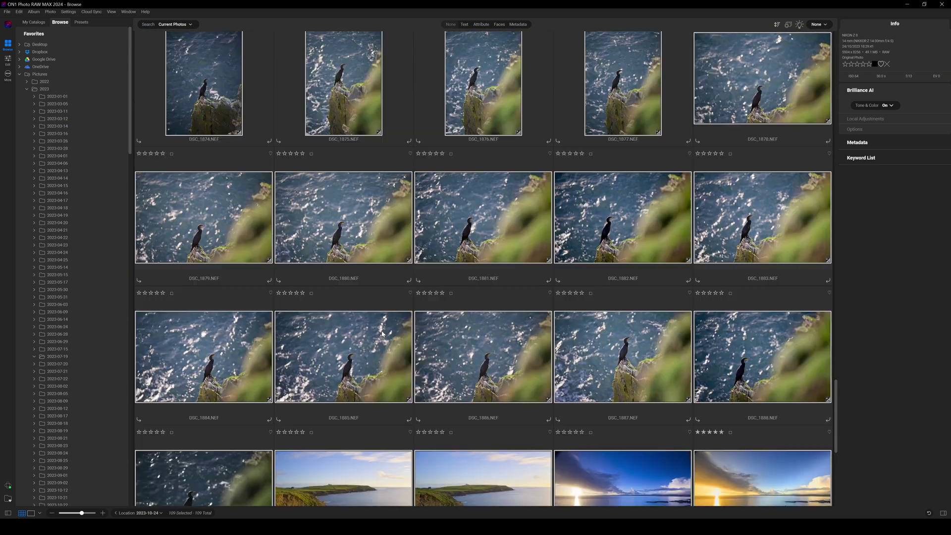
{"action": "scroll", "coordinate": [382, 334], "scroll_direction": "up", "scroll_amount": 1}
{"action": "scroll", "coordinate": [382, 334], "scroll_direction": "up", "scroll_amount": 1}
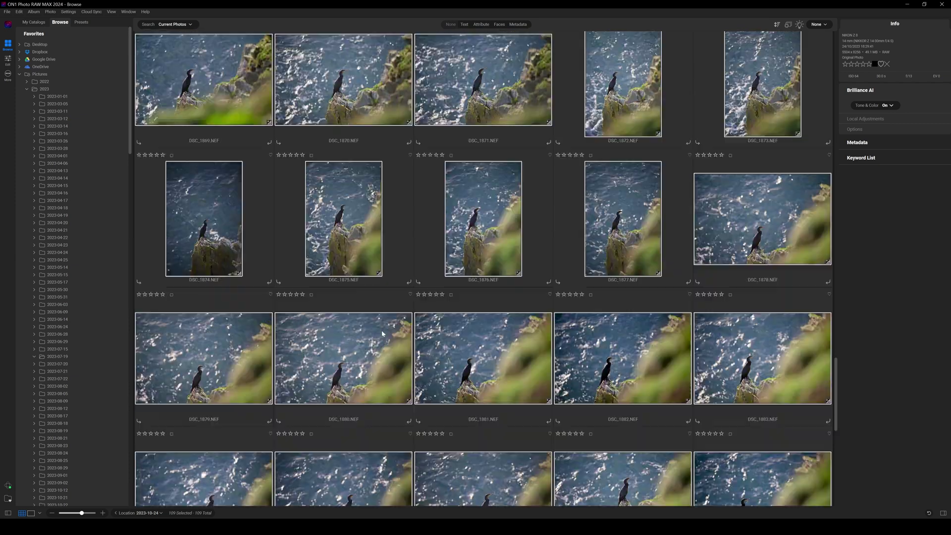
{"action": "scroll", "coordinate": [347, 301], "scroll_direction": "up", "scroll_amount": 1}
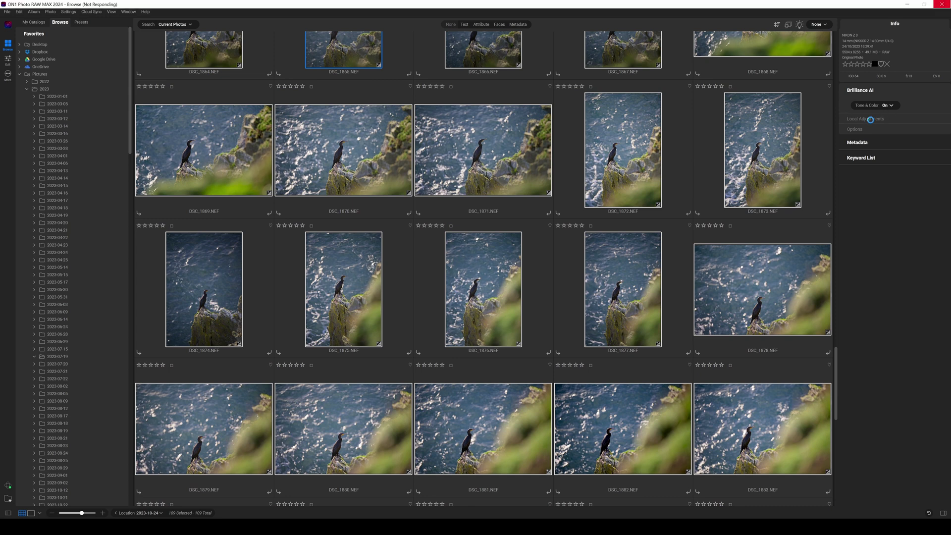
{"action": "scroll", "coordinate": [881, 141], "scroll_direction": "up", "scroll_amount": 2}
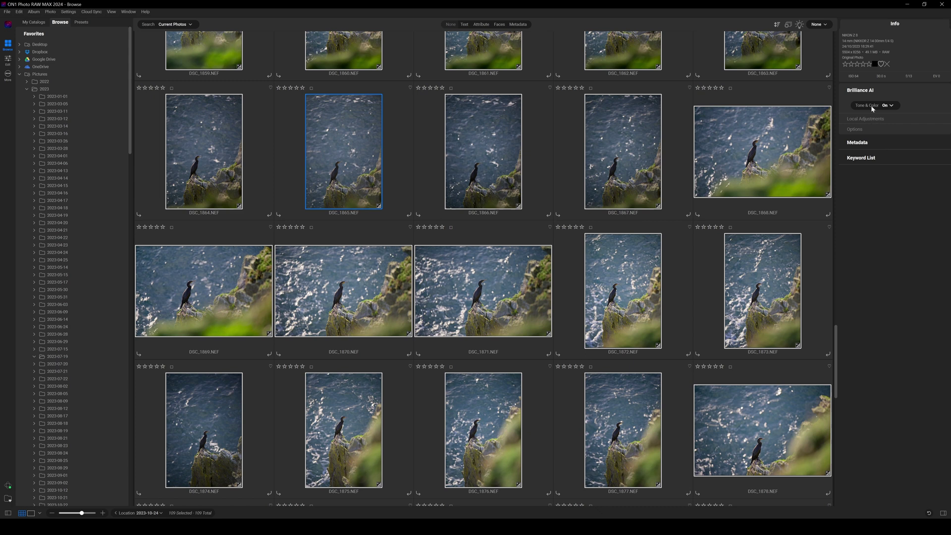
Expand the Brilliance AI options and look at the choices for Retouch Large Faces and NoNoise AI.
{"action": "left_click", "coordinate": [863, 129]}
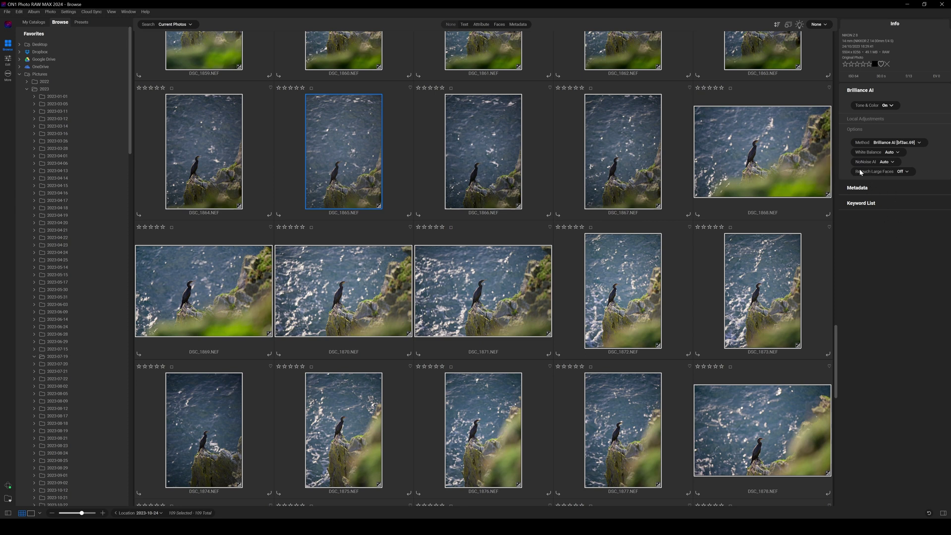
{"action": "left_click", "coordinate": [909, 173]}
{"action": "left_click", "coordinate": [928, 163]}
{"action": "left_click", "coordinate": [893, 162]}
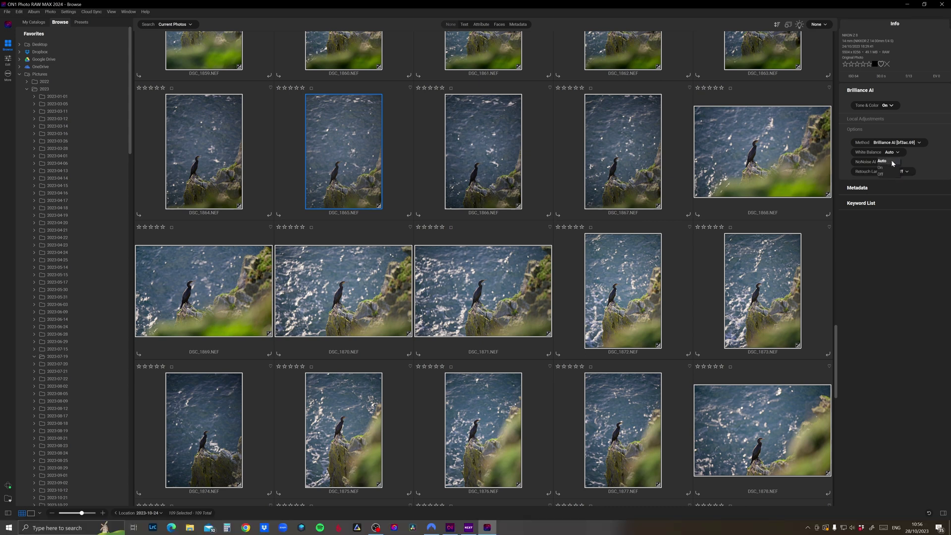
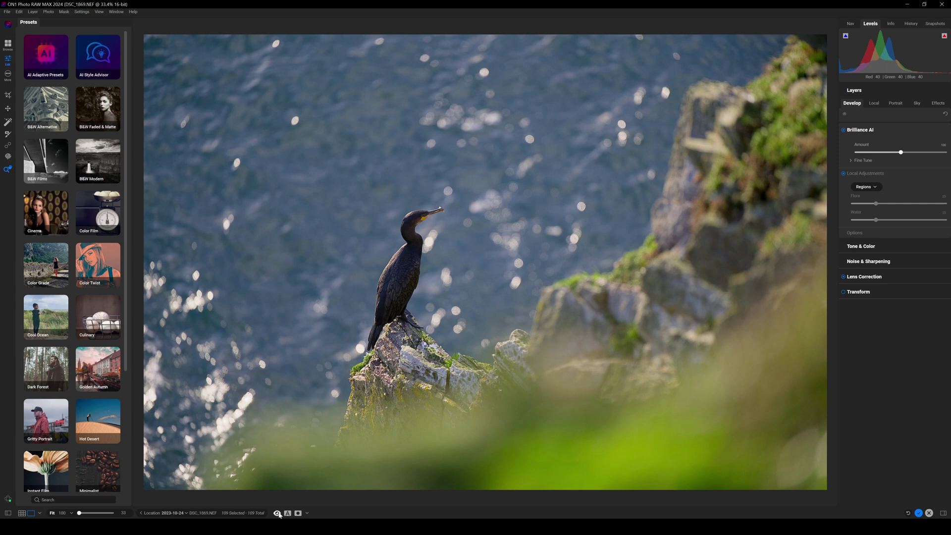
Compare DSC_1869.NEF with and without its Brilliance AI adjustments by toggling the preview off and on.
{"action": "left_click", "coordinate": [277, 515]}
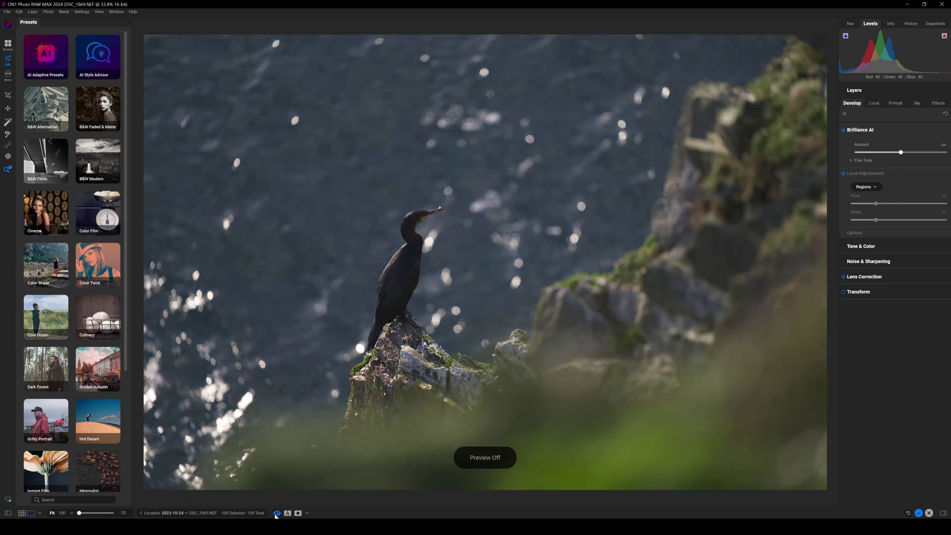
{"action": "left_click", "coordinate": [277, 515]}
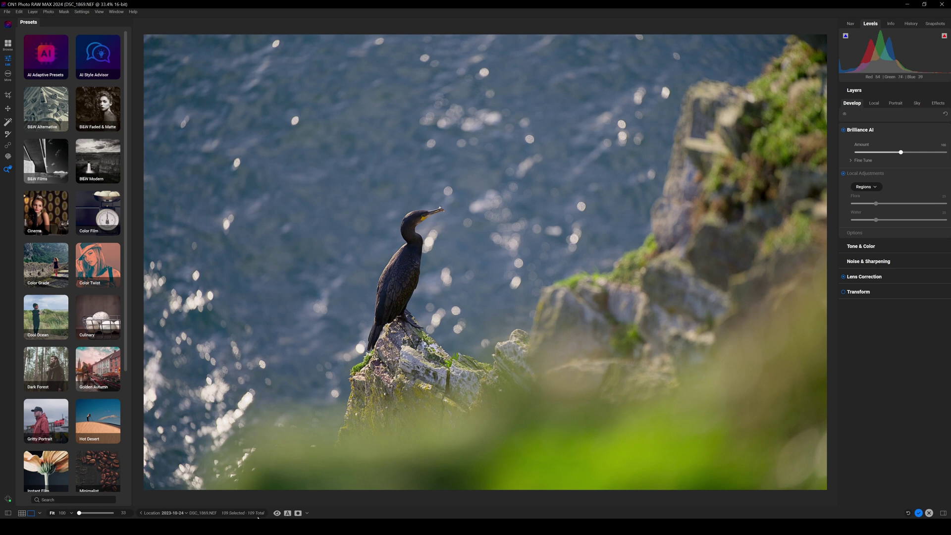
{"action": "left_click", "coordinate": [277, 514]}
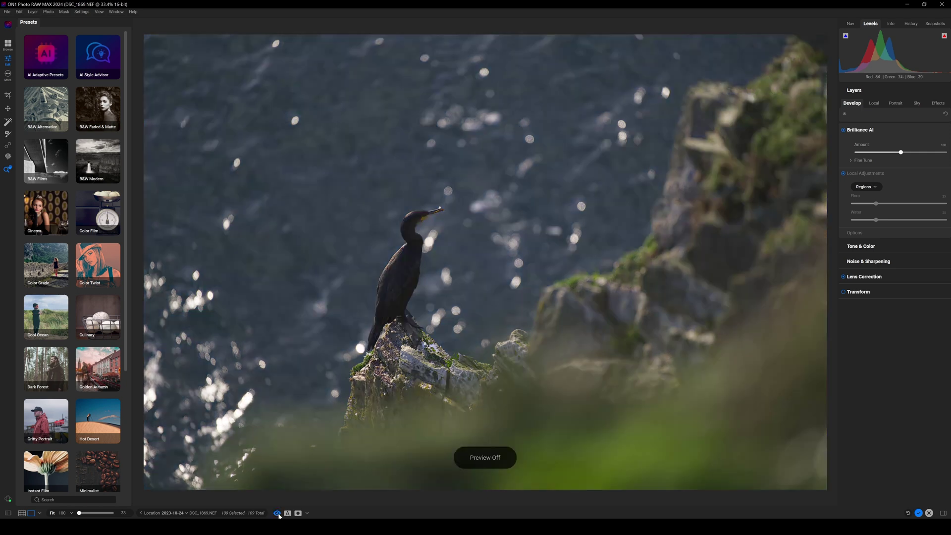
{"action": "left_click", "coordinate": [277, 514]}
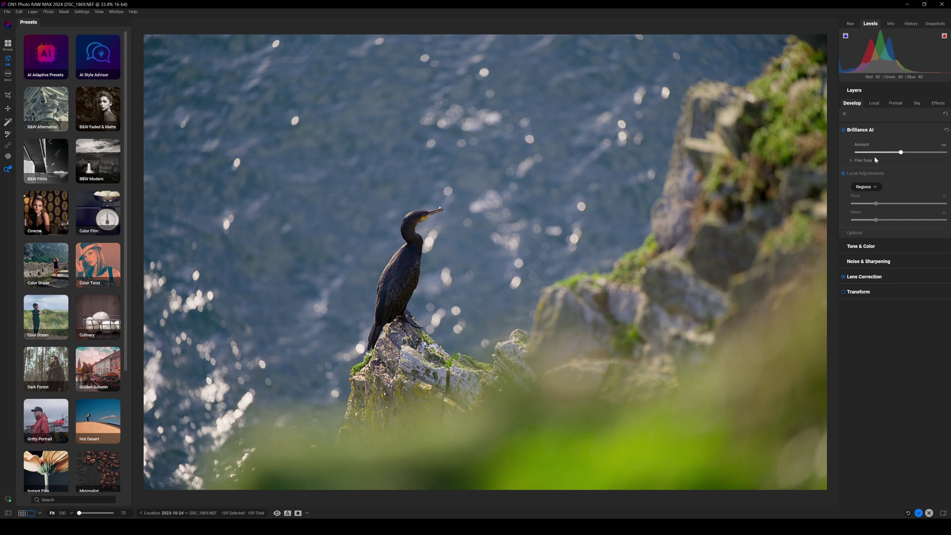
Inspect the Brilliance AI Amount, the Fine Tune controls and the local adjustment regions for the cormorant photo.
{"action": "left_click", "coordinate": [901, 153]}
{"action": "mouse_move", "coordinate": [902, 154]}
{"action": "left_mouse_down"}
{"action": "mouse_move", "coordinate": [831, 157]}
{"action": "mouse_move", "coordinate": [915, 152]}
{"action": "mouse_move", "coordinate": [902, 153]}
{"action": "left_mouse_up"}
{"action": "left_click", "coordinate": [858, 161]}
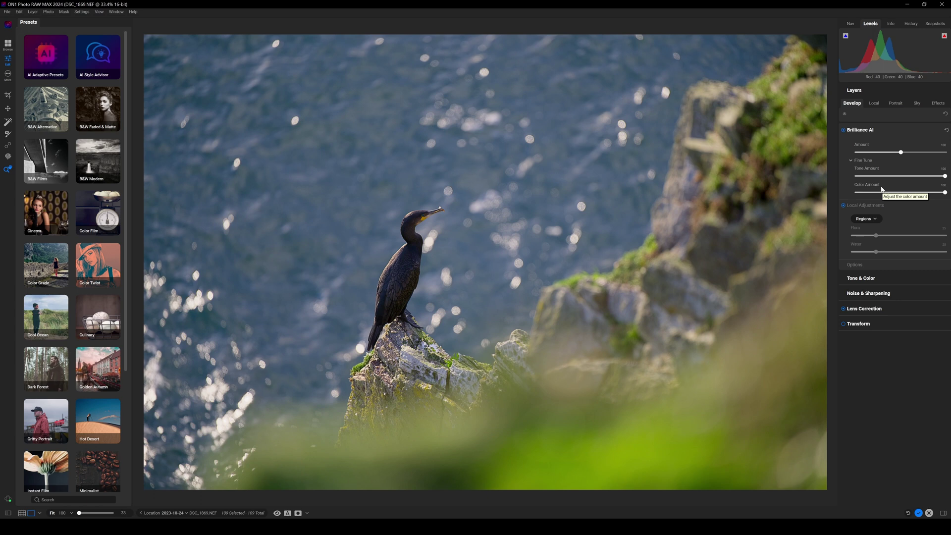
{"action": "left_click", "coordinate": [876, 220]}
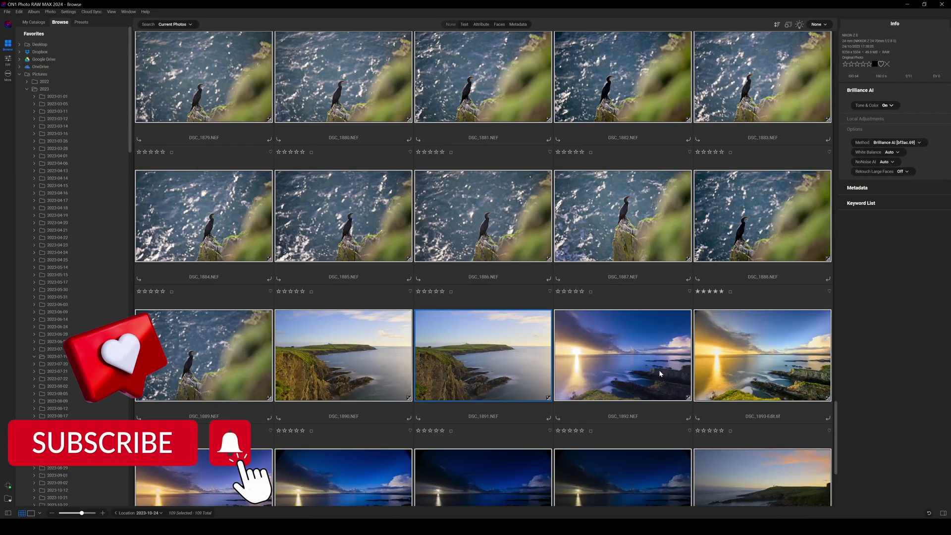
Open DSC_1891.NEF for editing and raise its Brilliance AI Amount moderately above 100.
{"action": "scroll", "coordinate": [617, 366], "scroll_direction": "up", "scroll_amount": 1}
{"action": "scroll", "coordinate": [616, 363], "scroll_direction": "down", "scroll_amount": 1}
{"action": "double_click", "coordinate": [477, 355]}
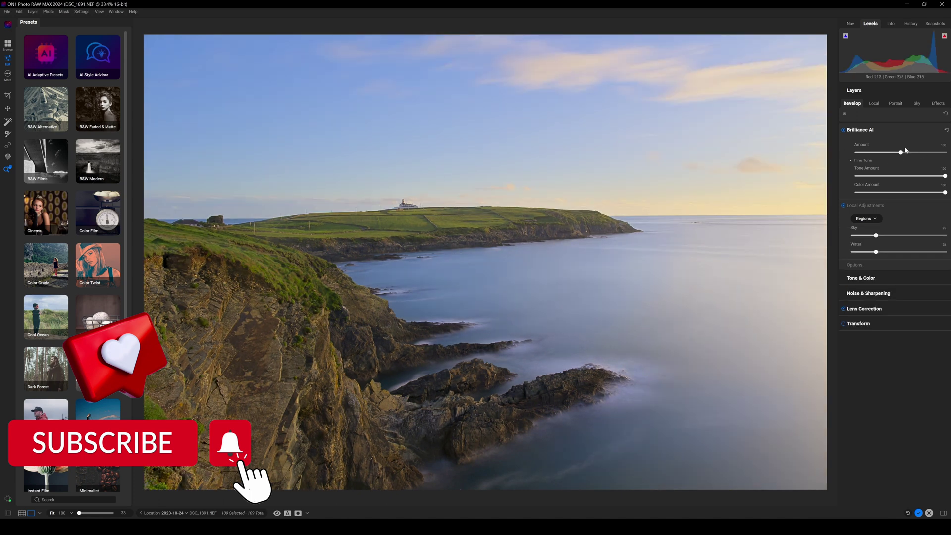
{"action": "left_click_drag", "start_coordinate": [901, 151], "coordinate": [929, 152]}
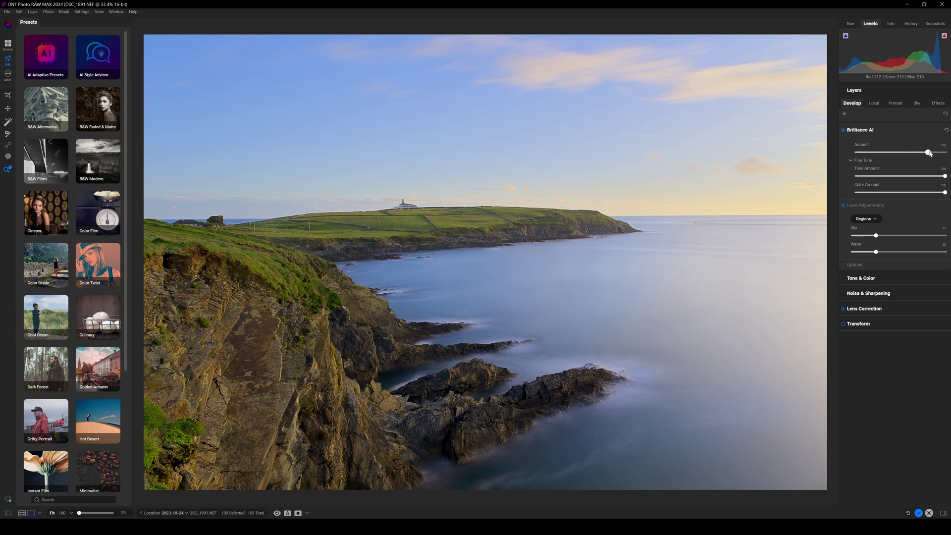
{"action": "left_click_drag", "start_coordinate": [930, 153], "coordinate": [897, 152]}
{"action": "left_click_drag", "start_coordinate": [834, 153], "coordinate": [913, 151]}
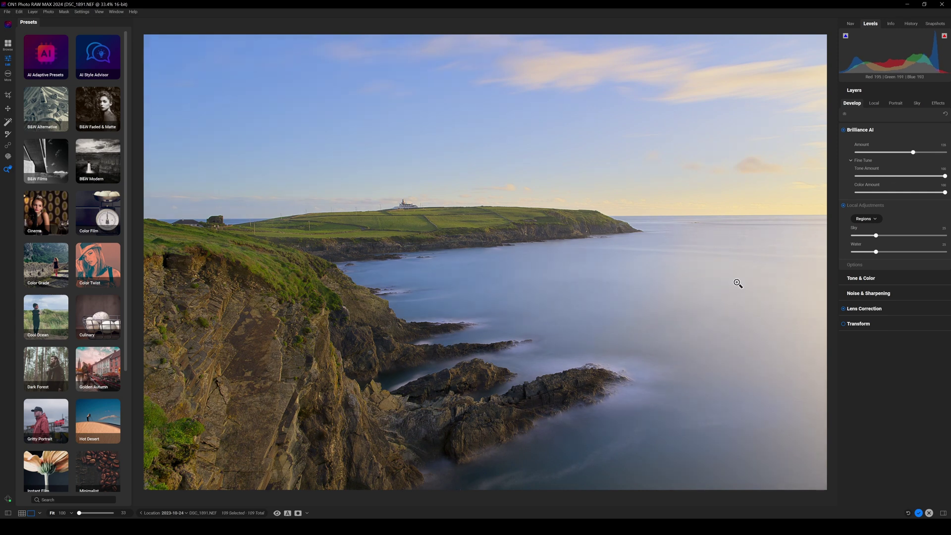
Return to the photo grid, open DSC_1893-Edit.tif and compare it with the unedited DSC_1893.NEF.
{"action": "key", "text": "g"}
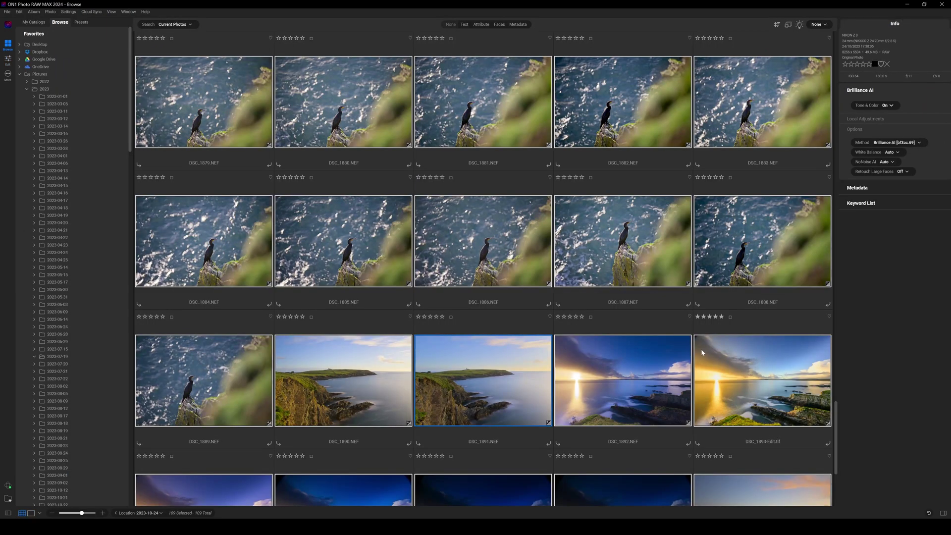
{"action": "left_click", "coordinate": [625, 384]}
{"action": "scroll", "coordinate": [625, 382], "scroll_direction": "down", "scroll_amount": 2}
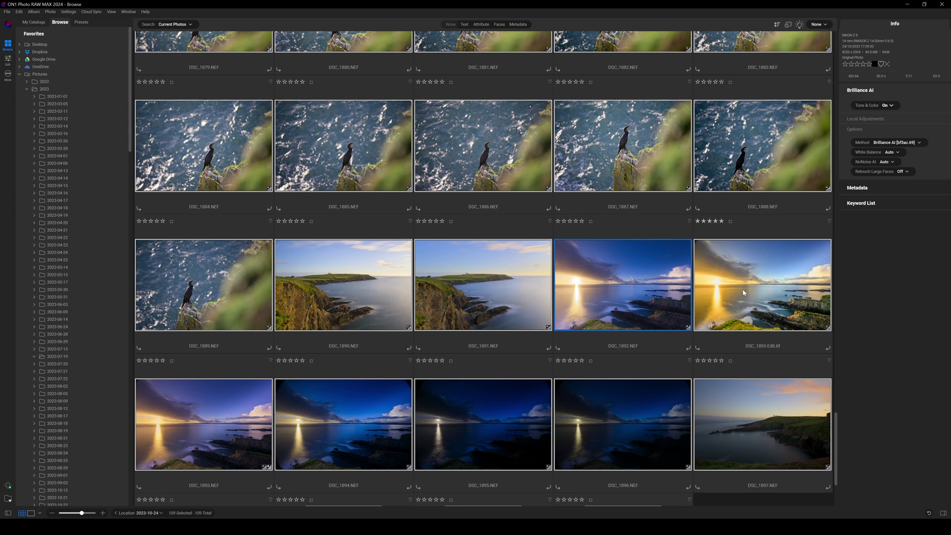
{"action": "scroll", "coordinate": [501, 355], "scroll_direction": "up", "scroll_amount": 1}
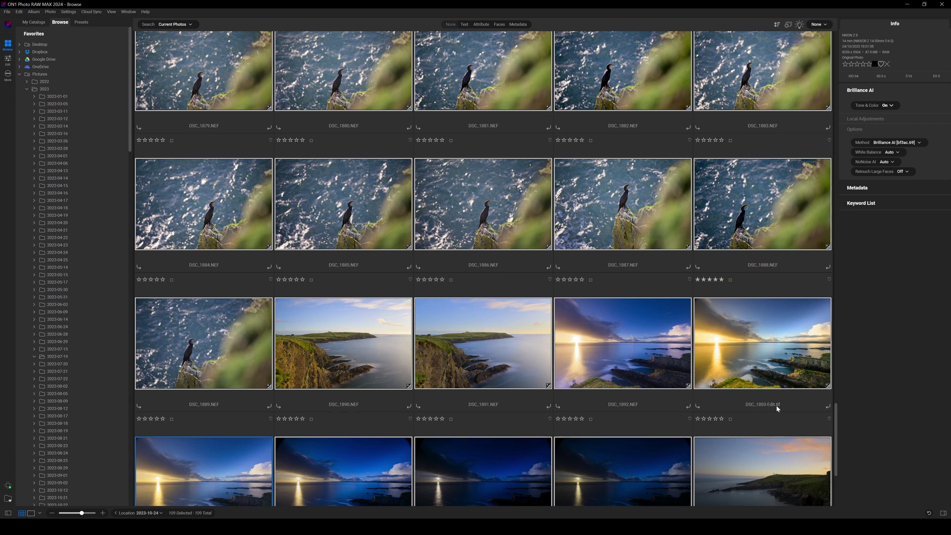
{"action": "double_click", "coordinate": [748, 354]}
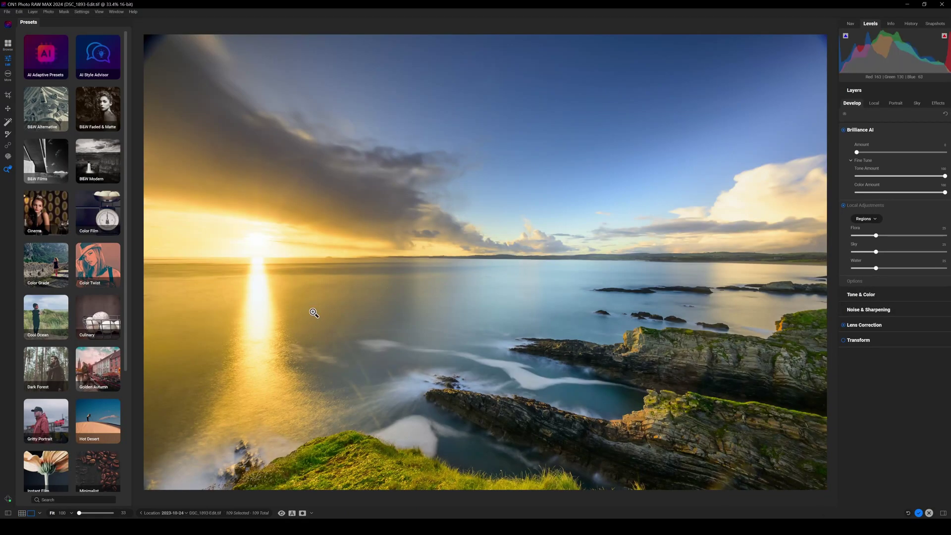
{"action": "key", "text": "Right"}
{"action": "key", "text": "Left"}
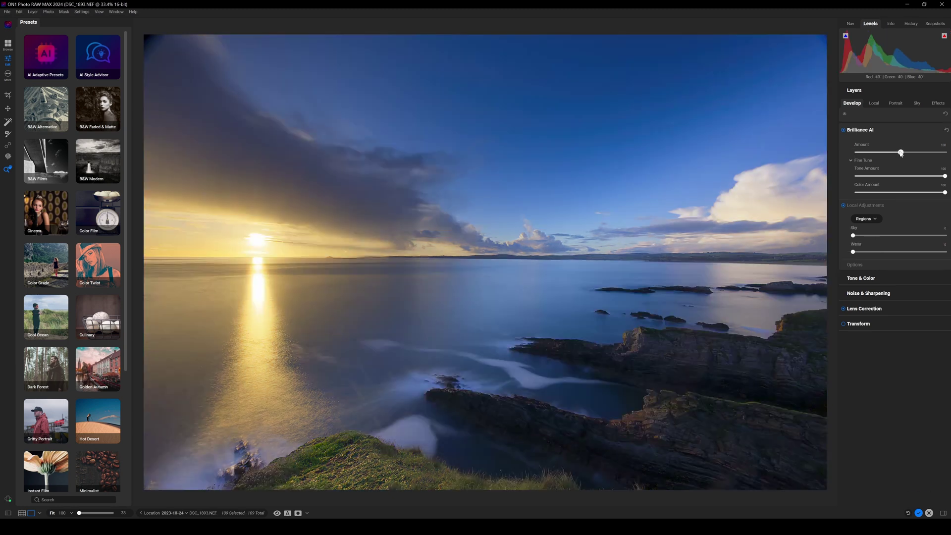
Raise the Brilliance AI Amount of DSC_1893.NEF well above 100 and compare the result with the edited TIF and the original.
{"action": "left_click_drag", "start_coordinate": [901, 153], "coordinate": [922, 156]}
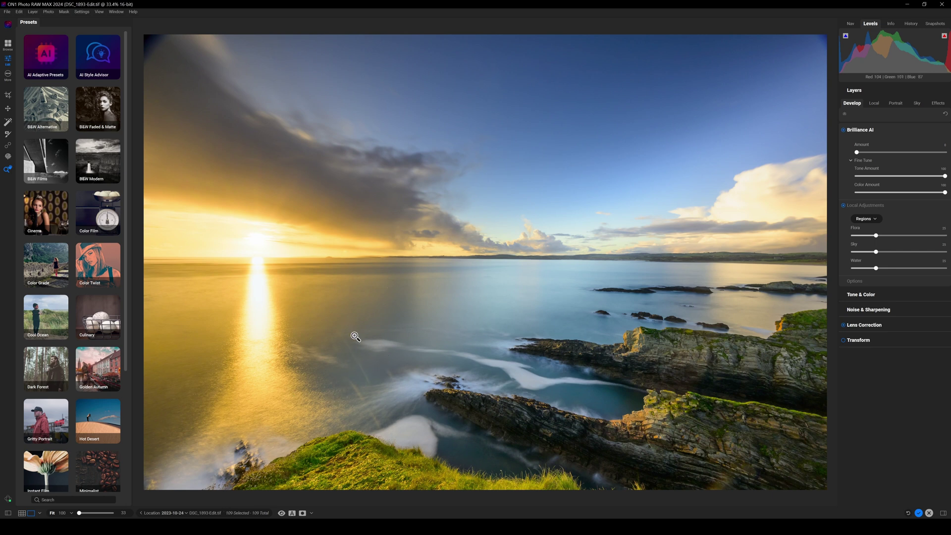
{"action": "key", "text": "Right"}
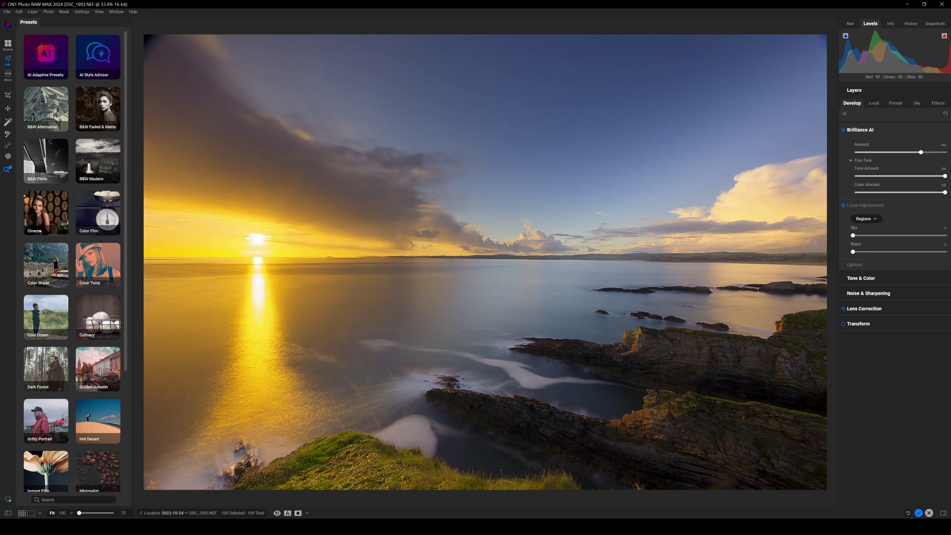
{"action": "left_click", "coordinate": [277, 514]}
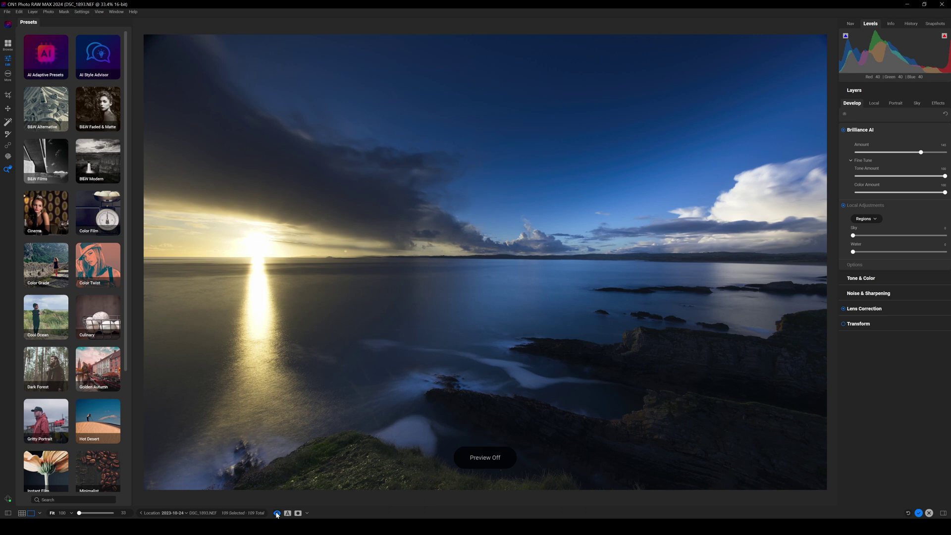
{"action": "left_click", "coordinate": [277, 513]}
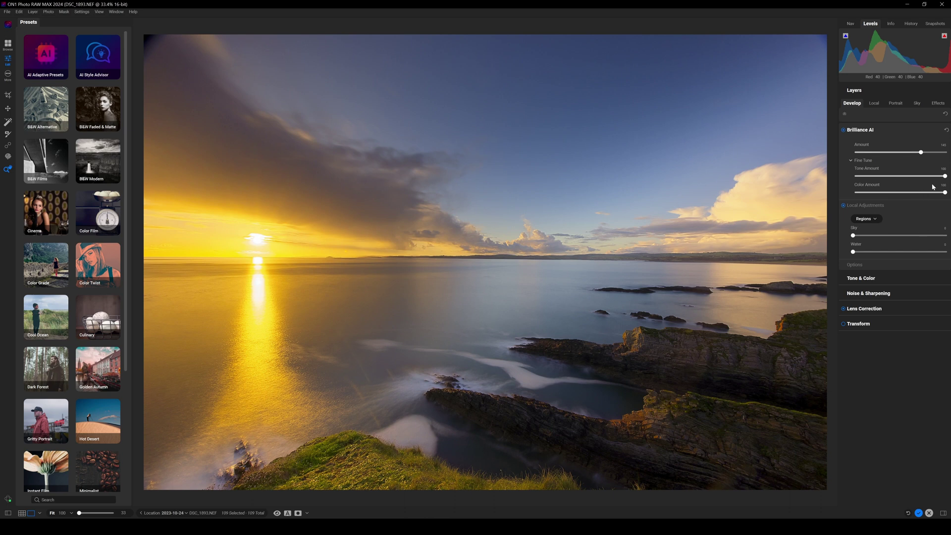
Lower the Brilliance AI Color Amount of DSC_1893.NEF slightly and compare the photo with the preview off and on.
{"action": "mouse_move", "coordinate": [945, 193]}
{"action": "left_mouse_down"}
{"action": "mouse_move", "coordinate": [907, 193]}
{"action": "mouse_move", "coordinate": [945, 196]}
{"action": "left_mouse_up"}
{"action": "left_click", "coordinate": [277, 514]}
{"action": "left_click", "coordinate": [277, 514]}
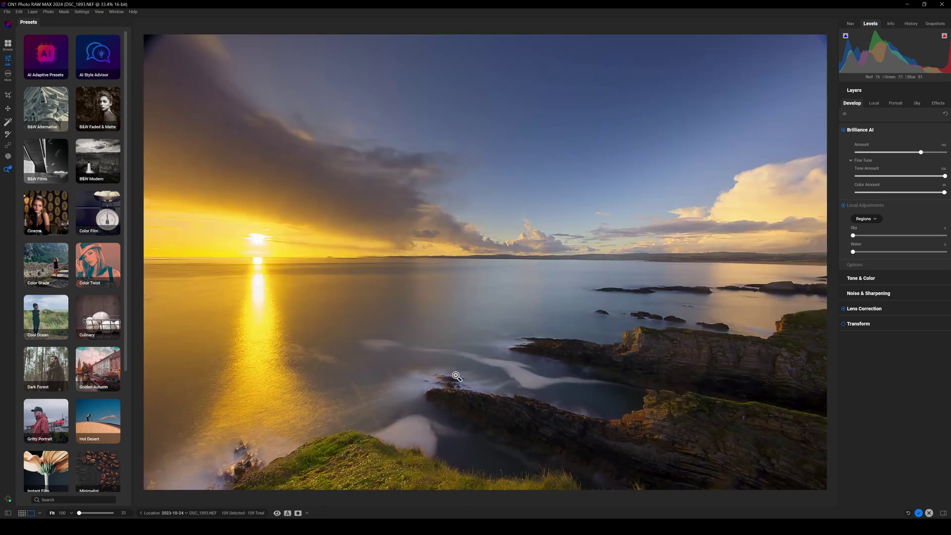